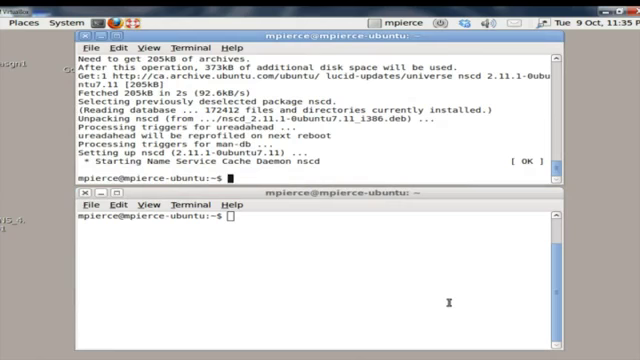
Focus the second terminal window after installing nscd with apt-get
{"action": "left_click", "coordinate": [403, 294]}
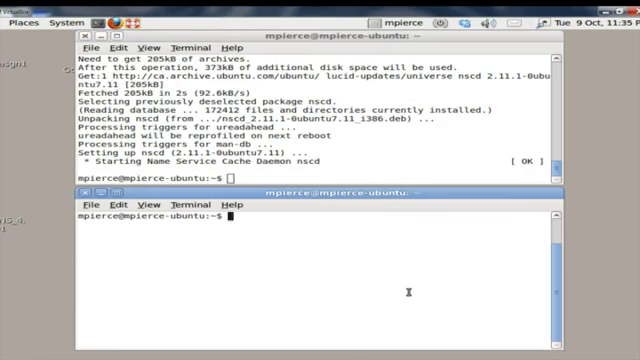
{"action": "type", "text": "clear"}
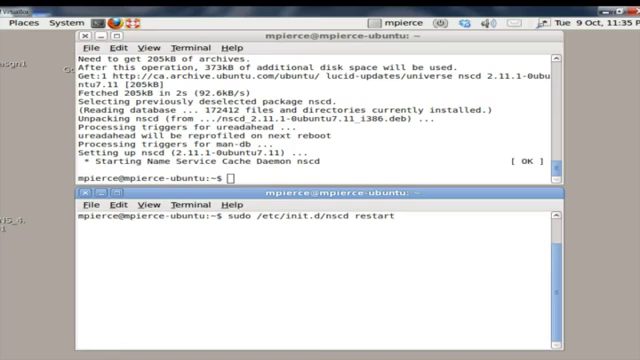
Run 'sudo /etc/init.d/nscd restart' in the lower terminal until the daemon reports OK
{"action": "key", "text": "Return"}
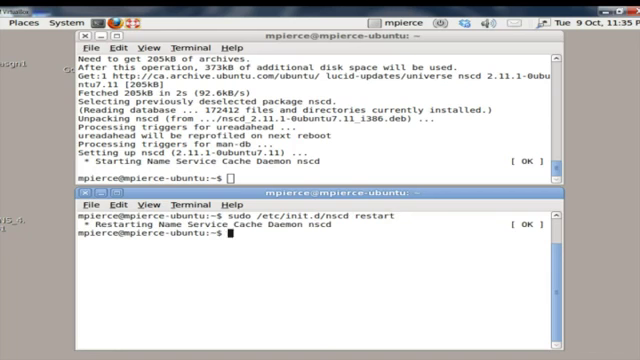